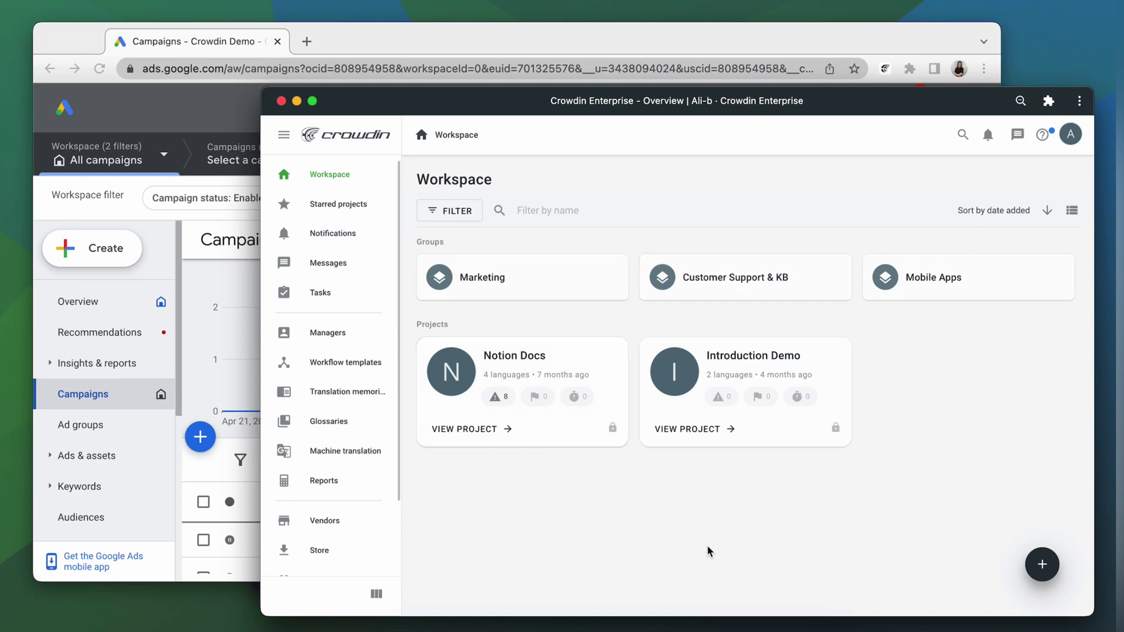
# Search the Store for 'googl' and install the Google Ads app.
pyautogui.click(319, 550)
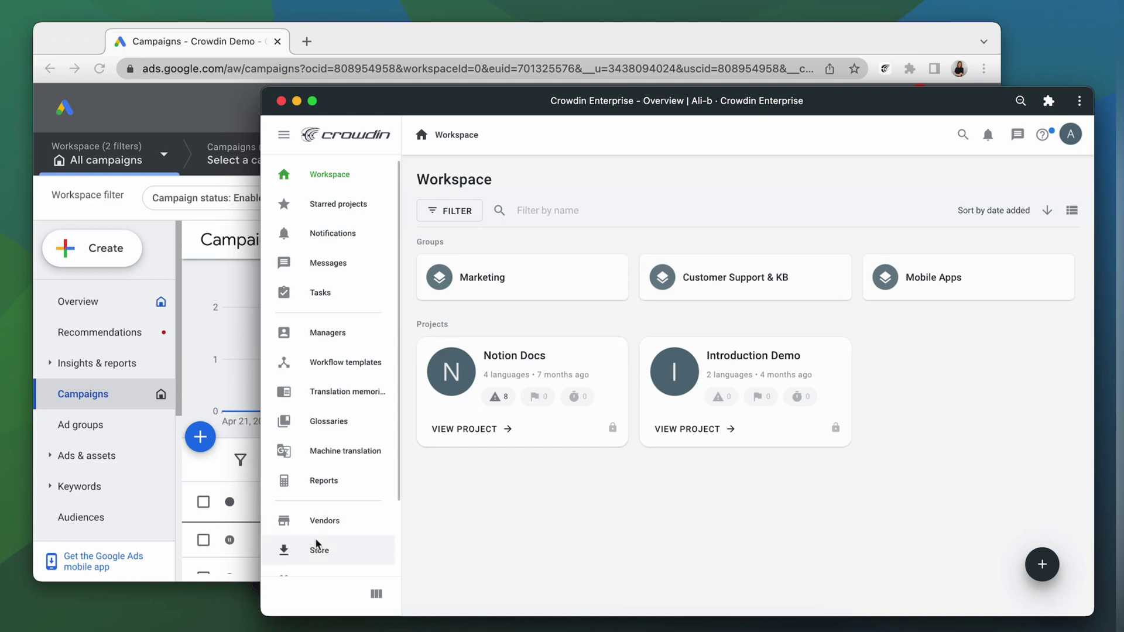
pyautogui.click(536, 210)
pyautogui.write('googl')
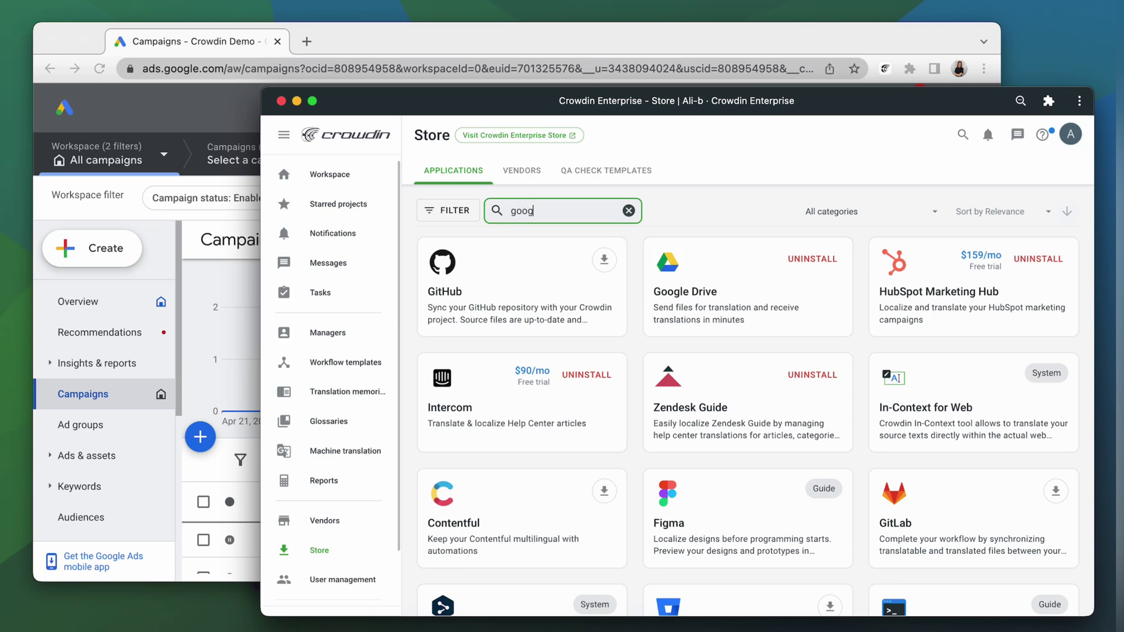
pyautogui.click(829, 259)
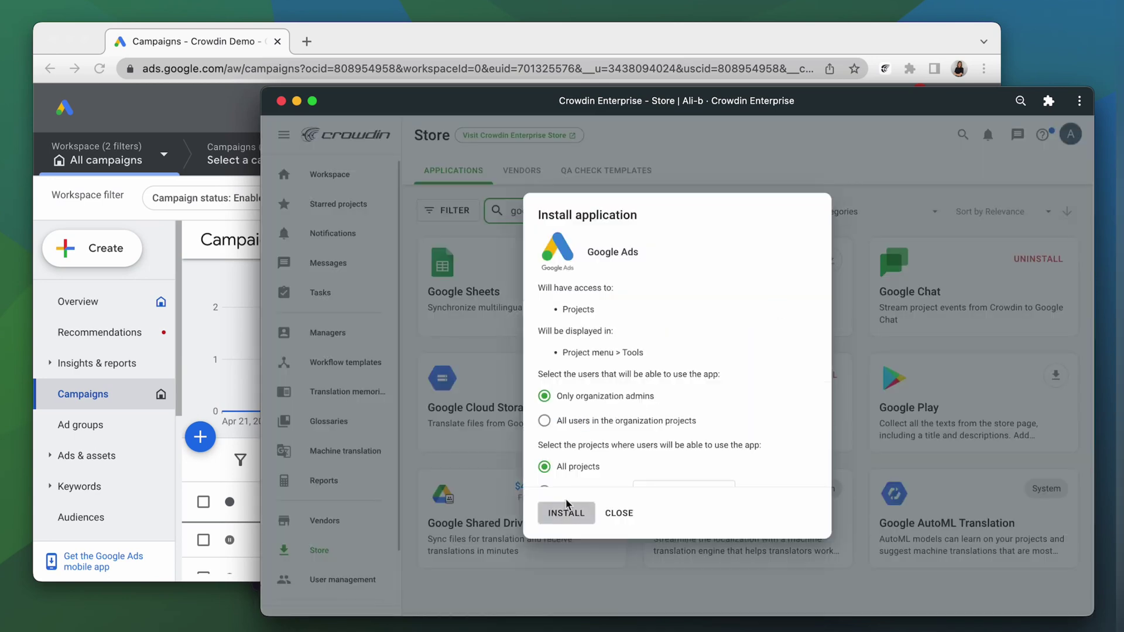
pyautogui.click(567, 510)
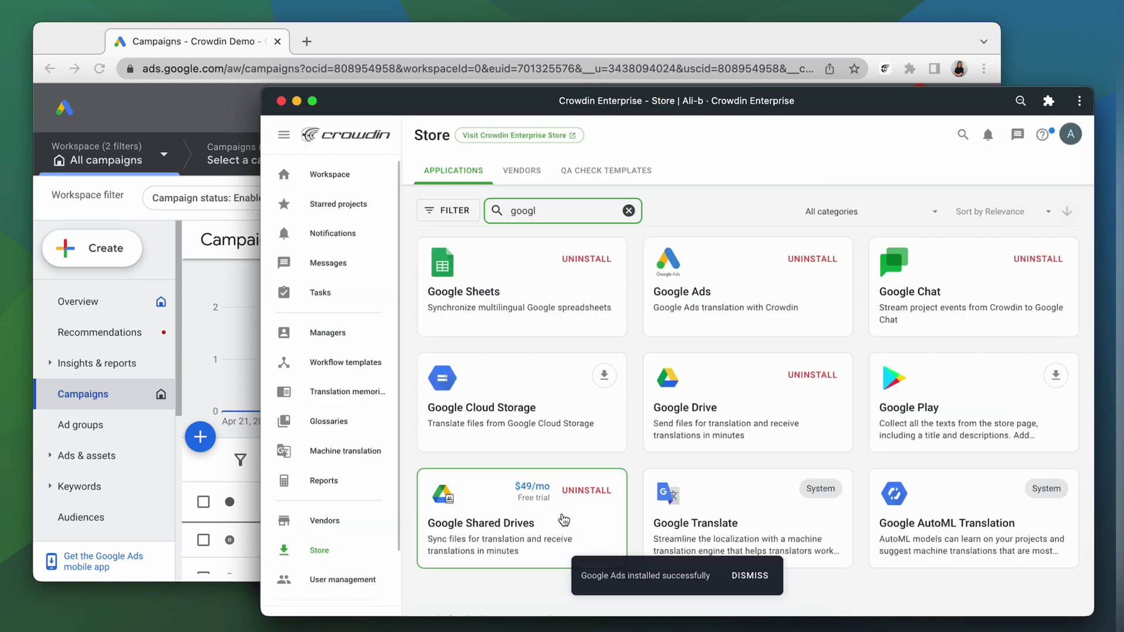
# Go to the Introduction Demo project and show its Tools page.
pyautogui.click(363, 178)
pyautogui.click(745, 371)
pyautogui.moveTo(364, 504)
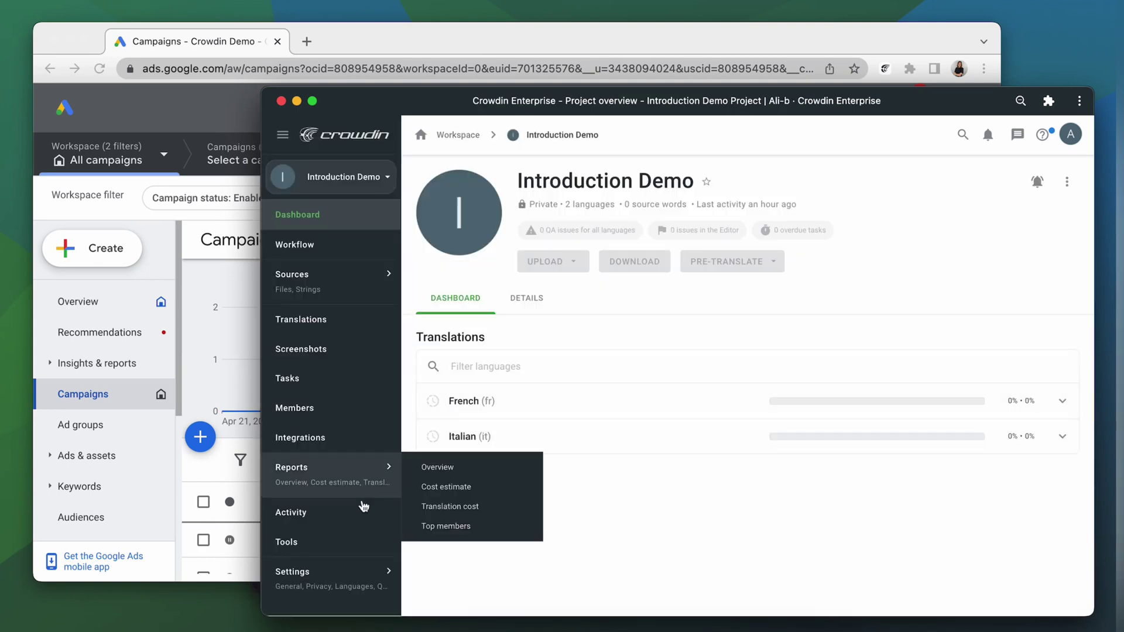
pyautogui.click(337, 539)
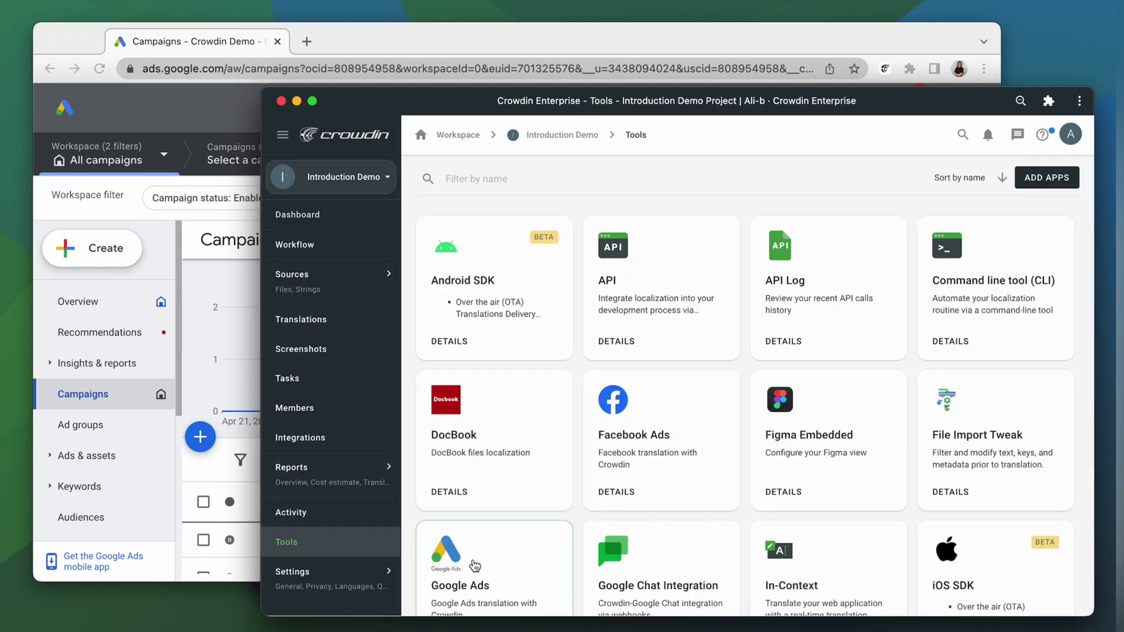
# Submit the Google Ads translatable columns unchanged: headlines max 30, descriptions, and paths max 15.
pyautogui.click(472, 558)
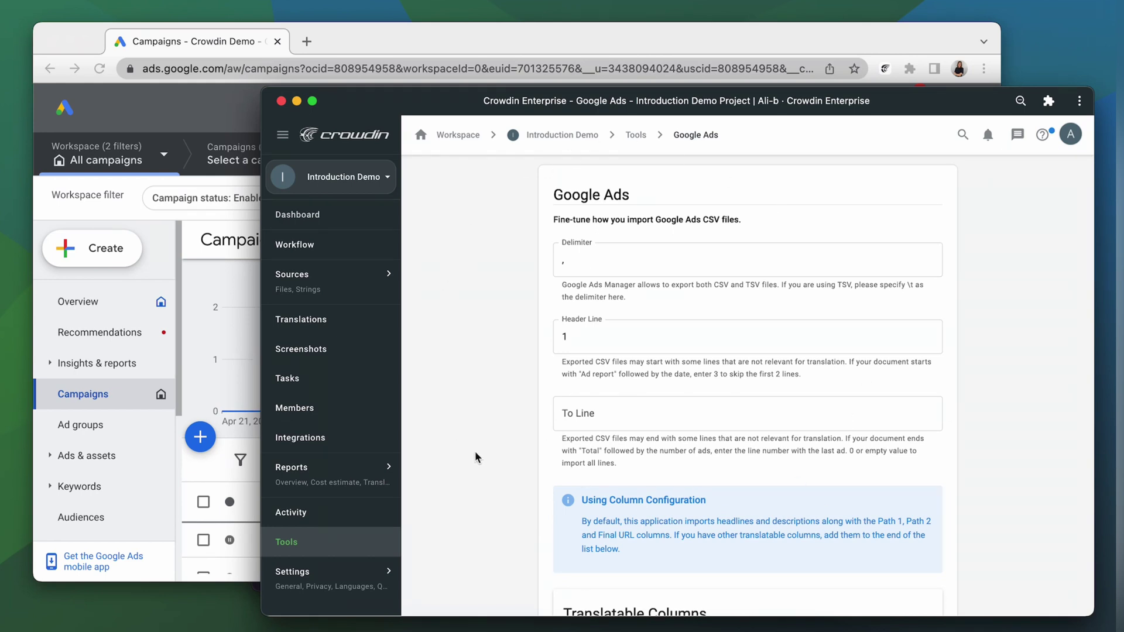
pyautogui.scroll(-5, 475, 456)
pyautogui.scroll(-3, 475, 453)
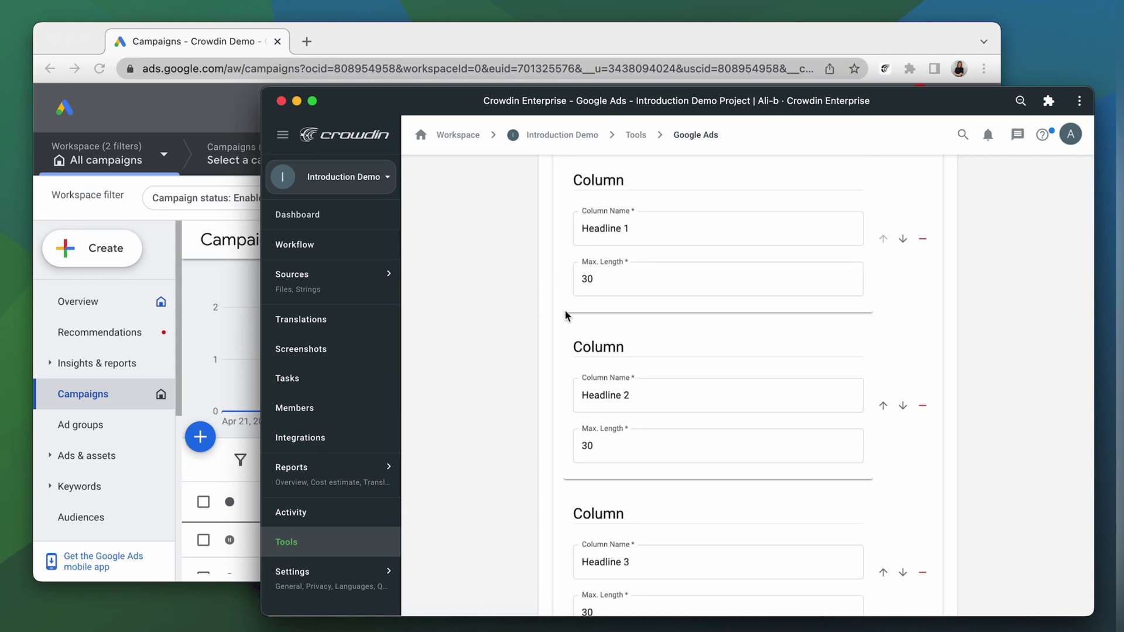
pyautogui.scroll(-3, 699, 264)
pyautogui.scroll(-2, 600, 307)
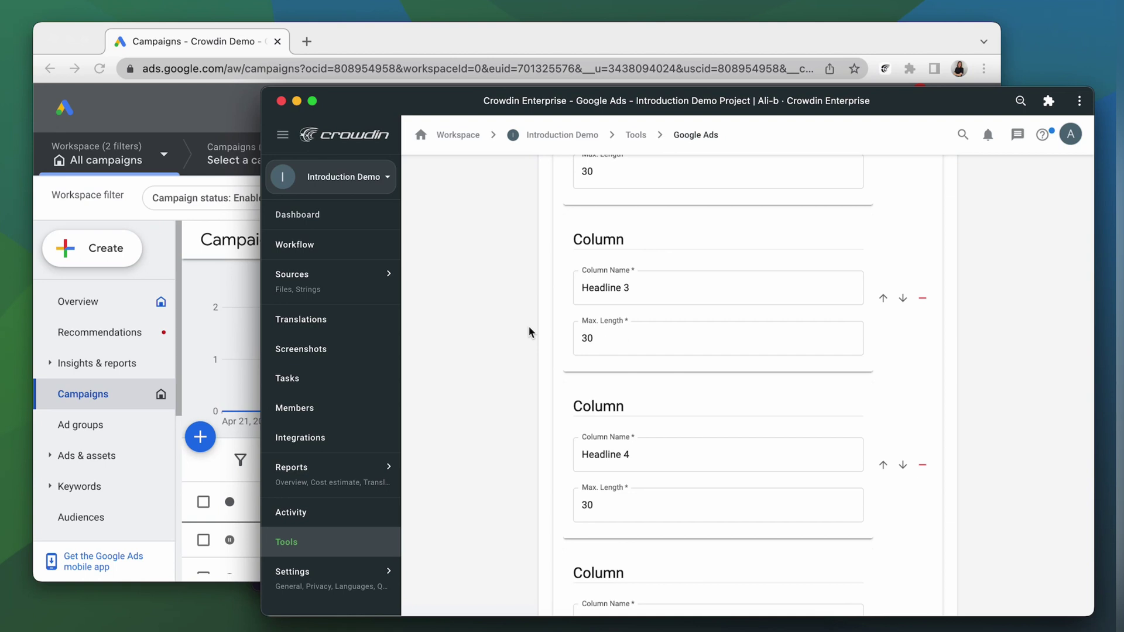
pyautogui.scroll(-15, 528, 326)
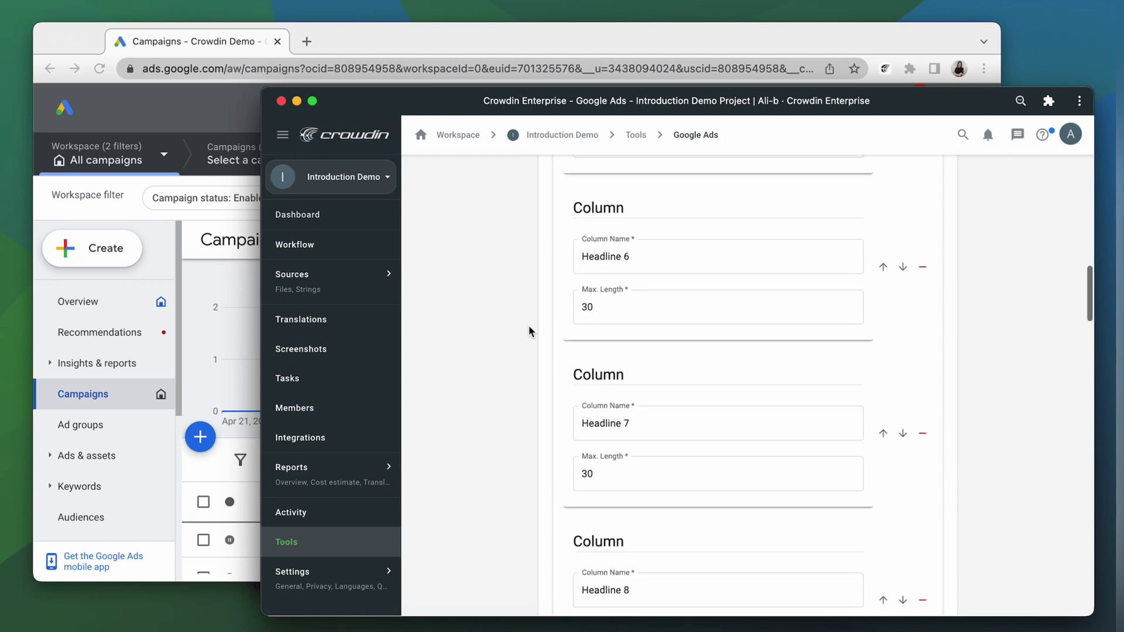
pyautogui.scroll(-20, 528, 326)
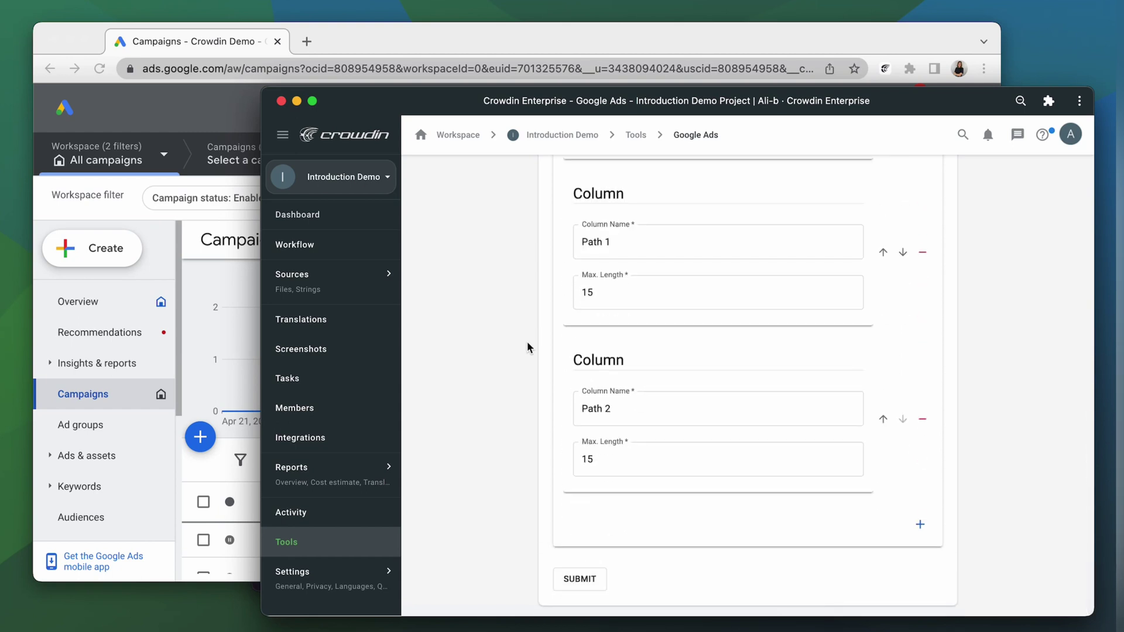
pyautogui.click(588, 586)
# Download the Ad group's ads from Website traffic Search [En] as a .csv file.
pyautogui.click(177, 522)
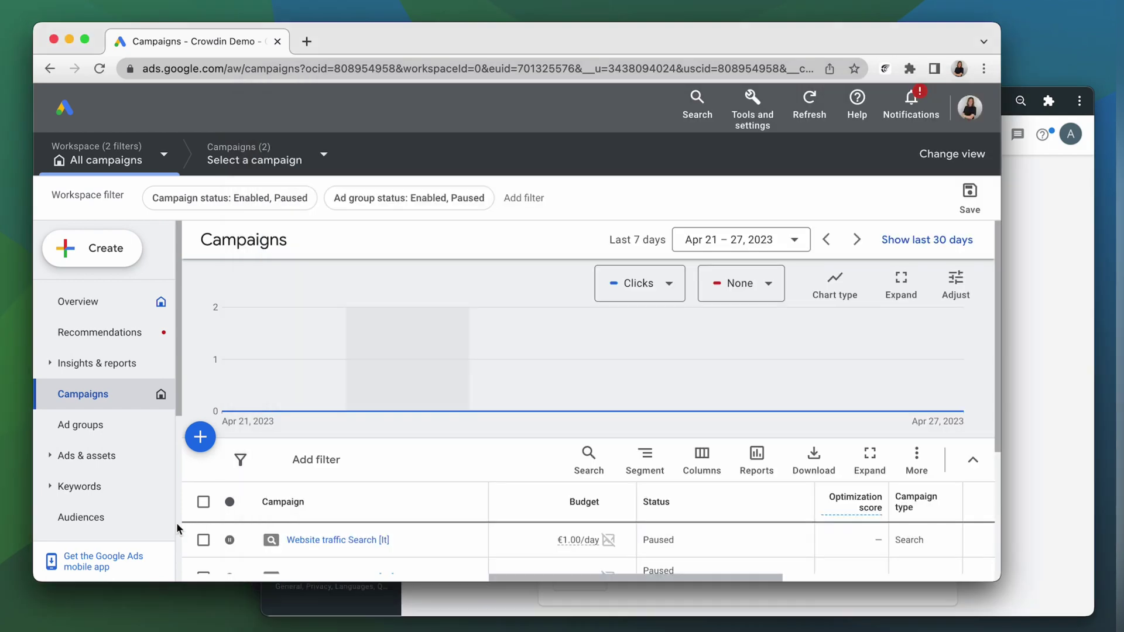
pyautogui.scroll(-1, 177, 522)
pyautogui.scroll(-4, 267, 483)
pyautogui.click(332, 375)
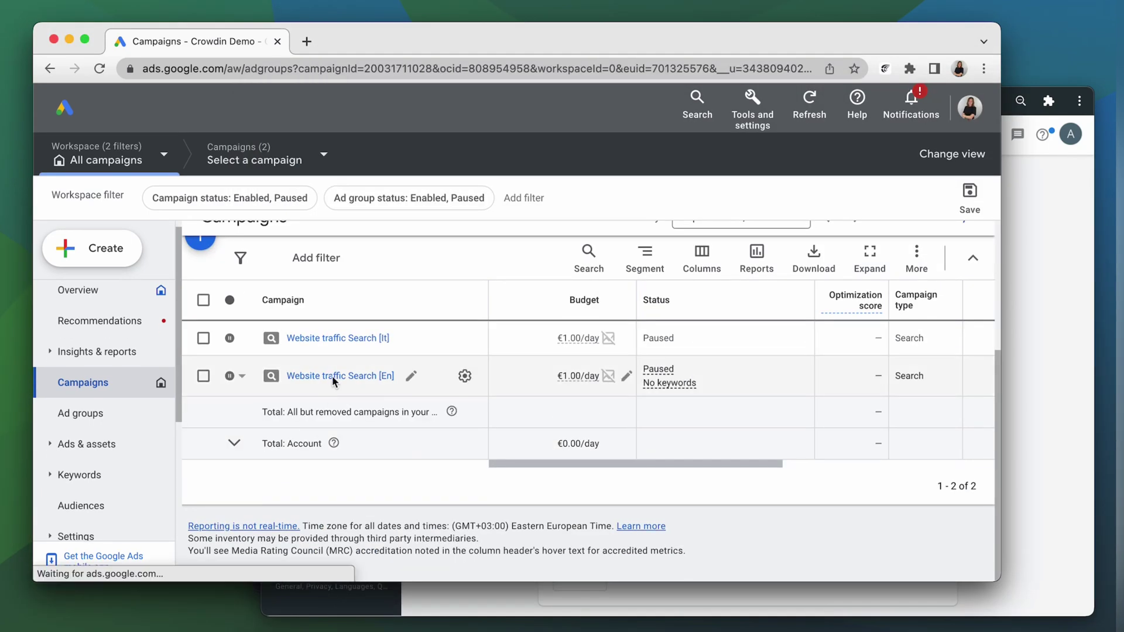
pyautogui.click(291, 404)
pyautogui.click(87, 411)
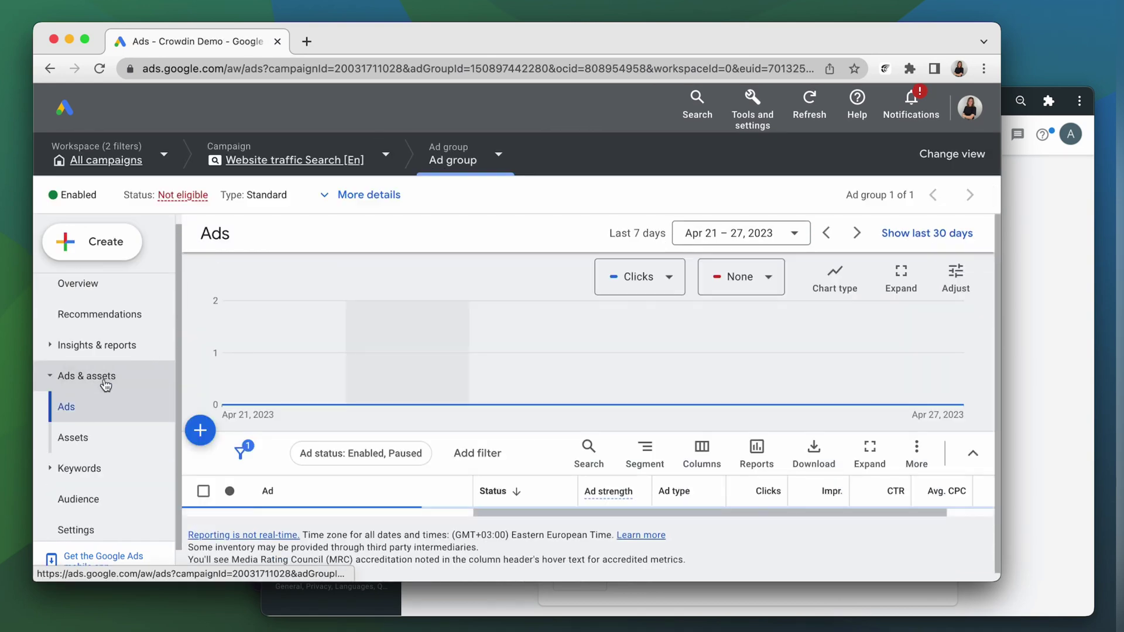
pyautogui.click(814, 263)
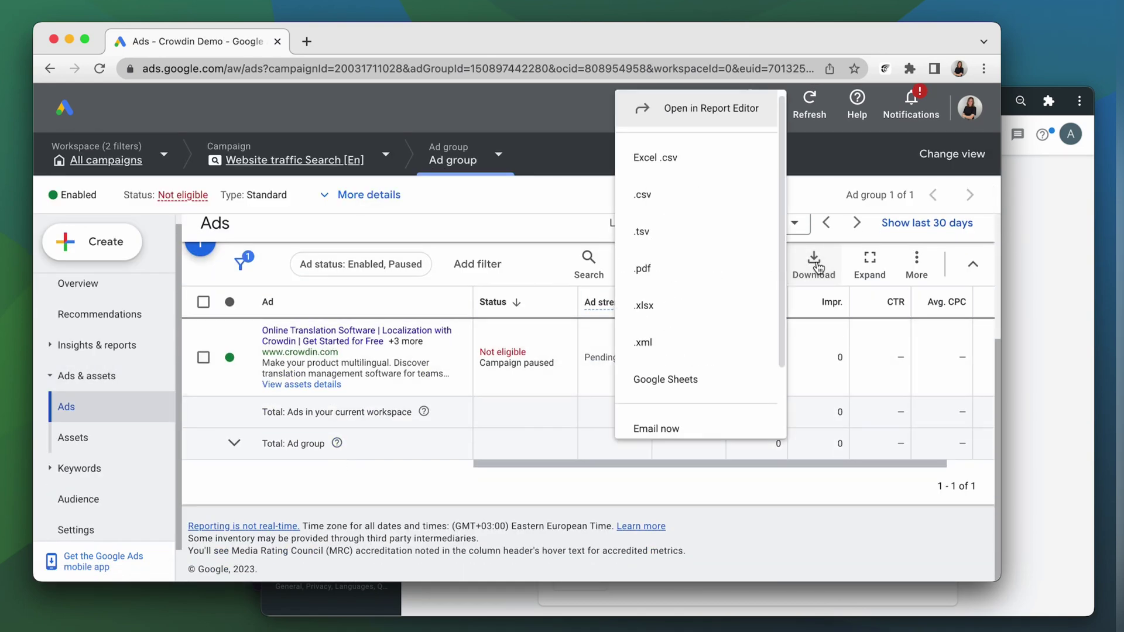
pyautogui.click(714, 205)
# Upload Ad report.csv to Introduction Demo's source files, then open the Italian (it) translation.
pyautogui.press('super+Tab')
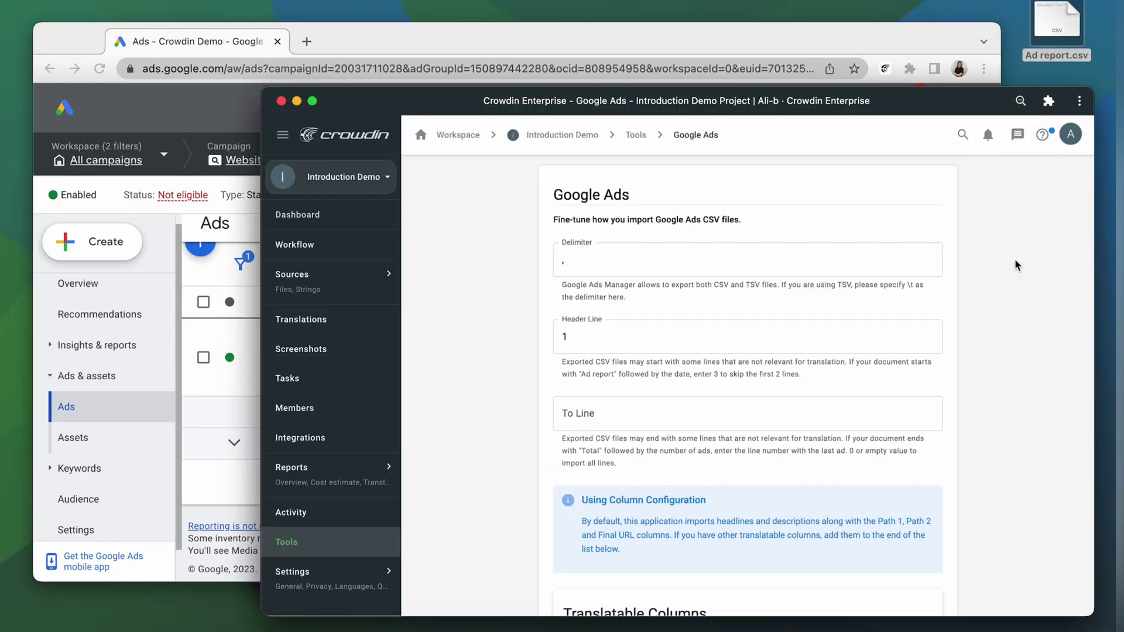
pyautogui.click(325, 274)
pyautogui.moveTo(1071, 12); pyautogui.dragTo(688, 345)
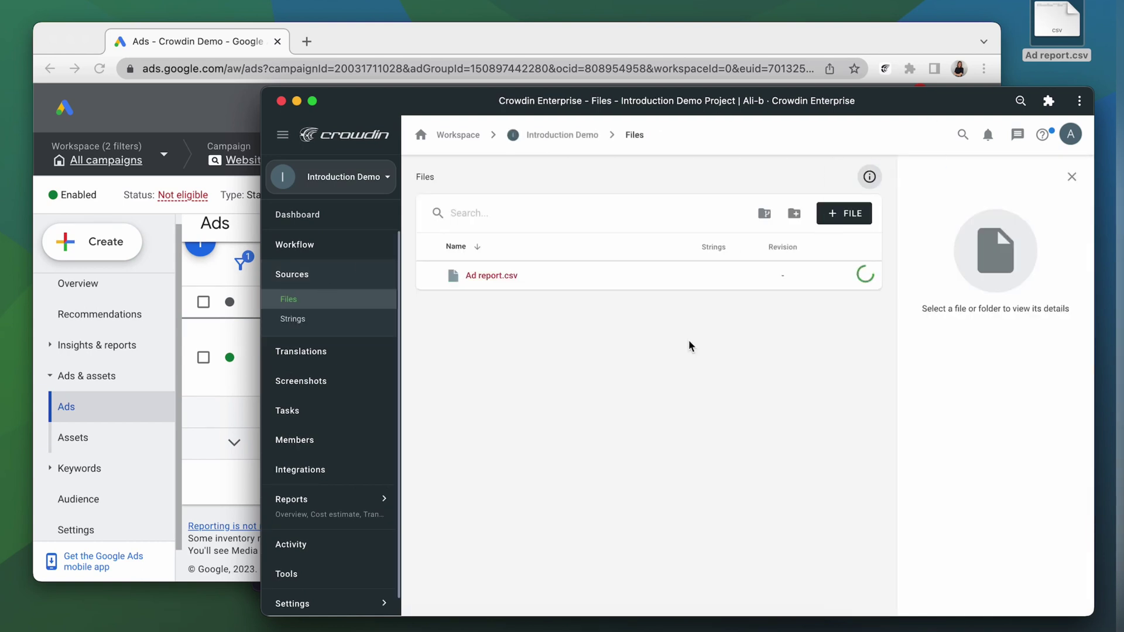
pyautogui.click(329, 214)
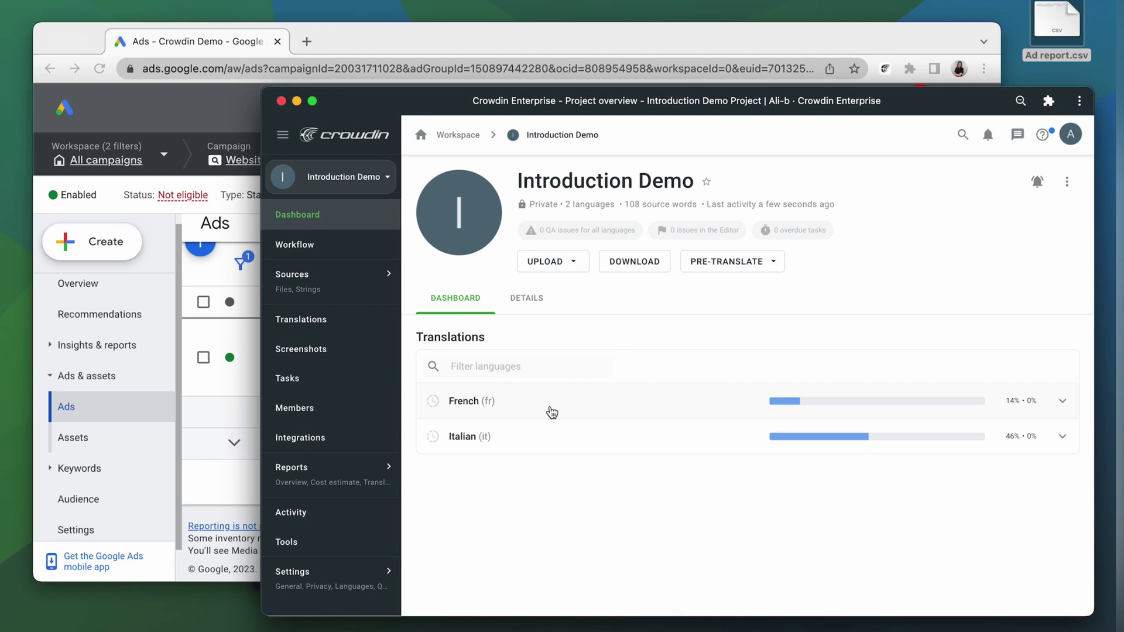
pyautogui.click(574, 435)
# Open Ad report.csv in the editor and review the Italian headline and description strings.
pyautogui.click(571, 396)
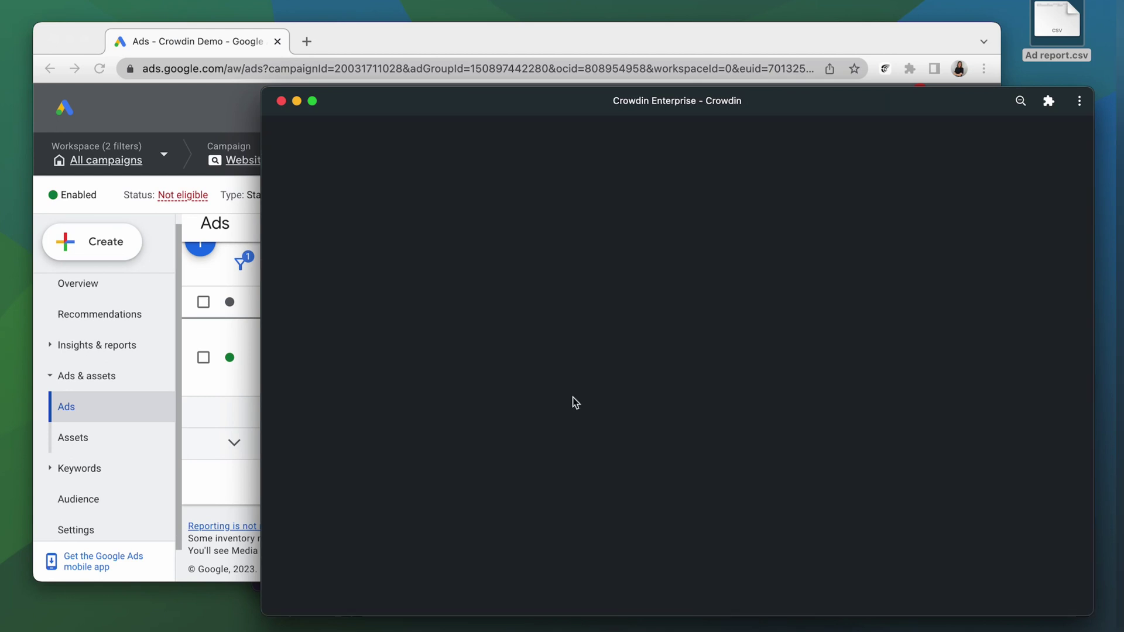
pyautogui.click(676, 220)
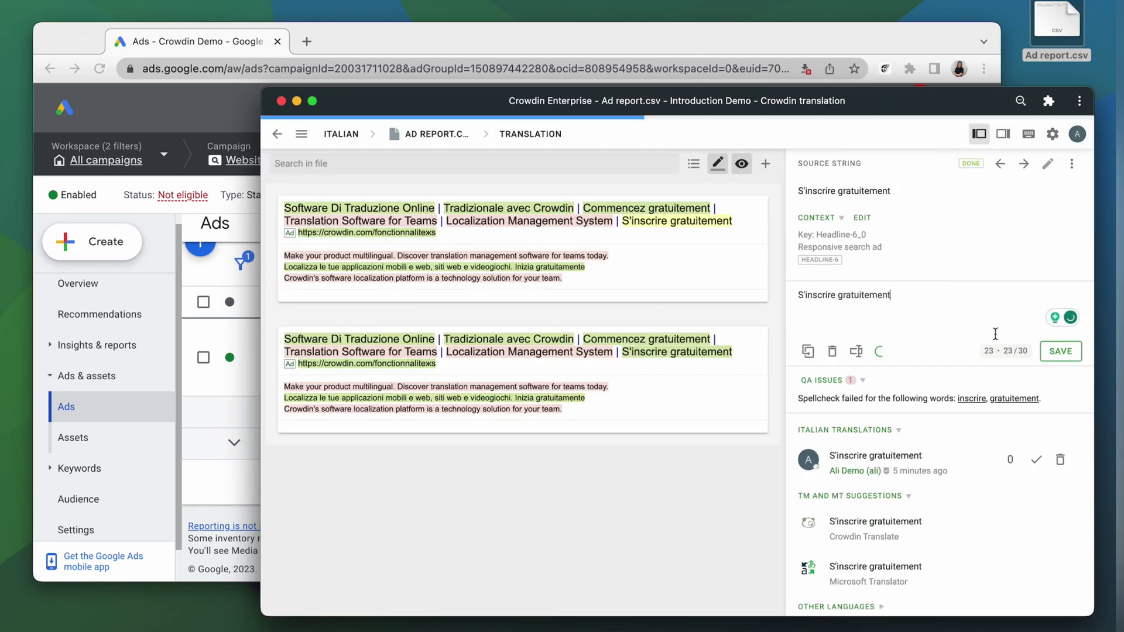
pyautogui.click(585, 268)
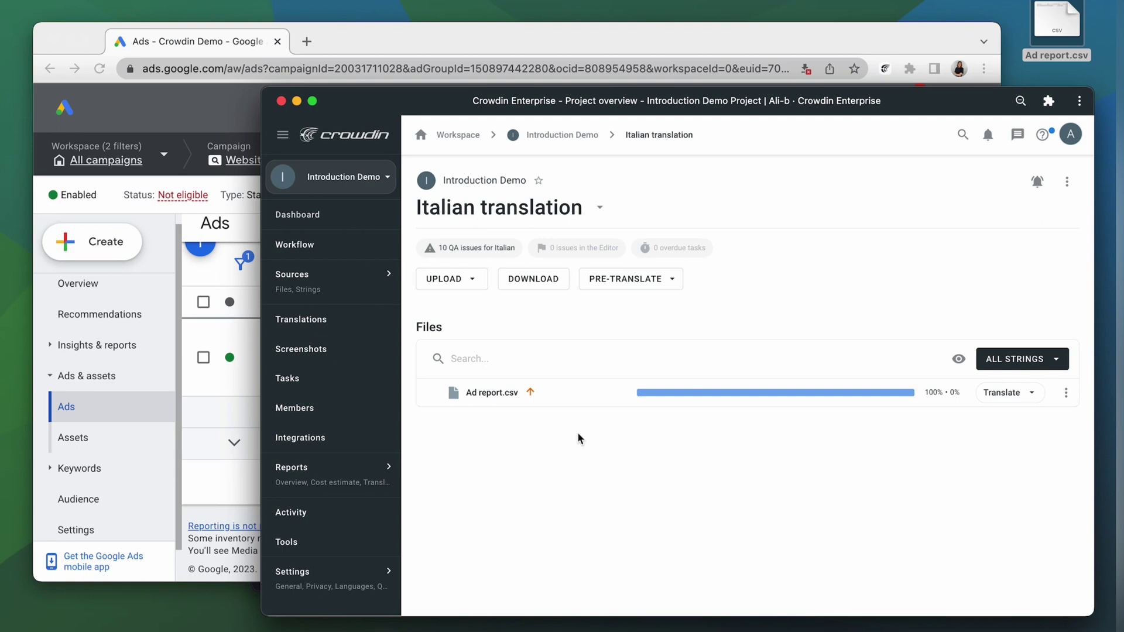
# Download the translated Ad report.csv from the project's Italian file list.
pyautogui.click(345, 215)
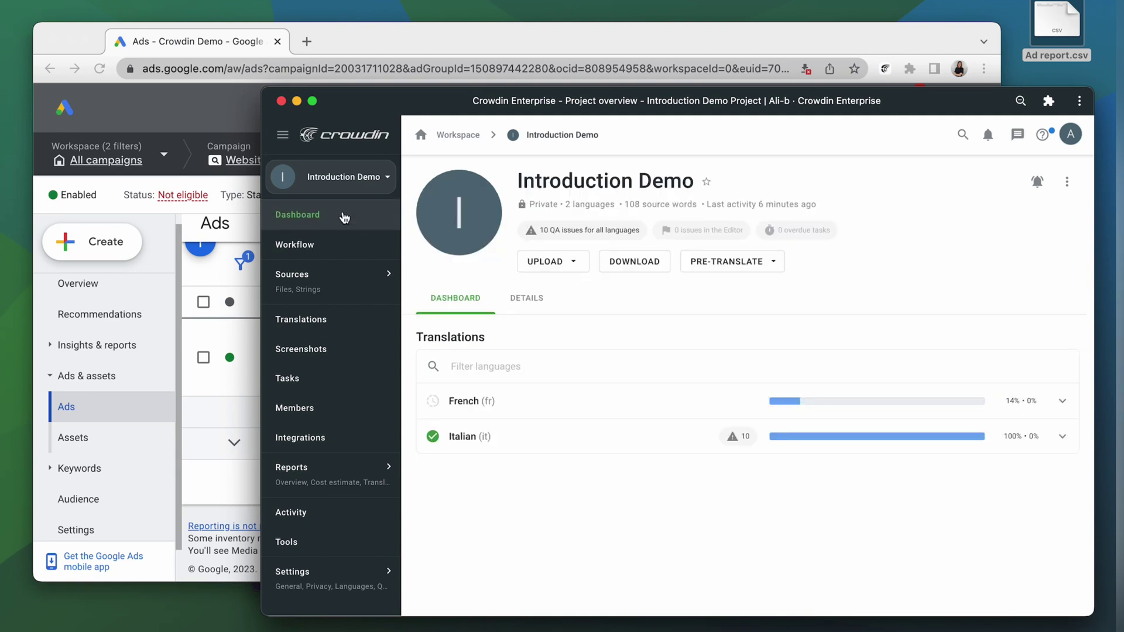
pyautogui.click(652, 440)
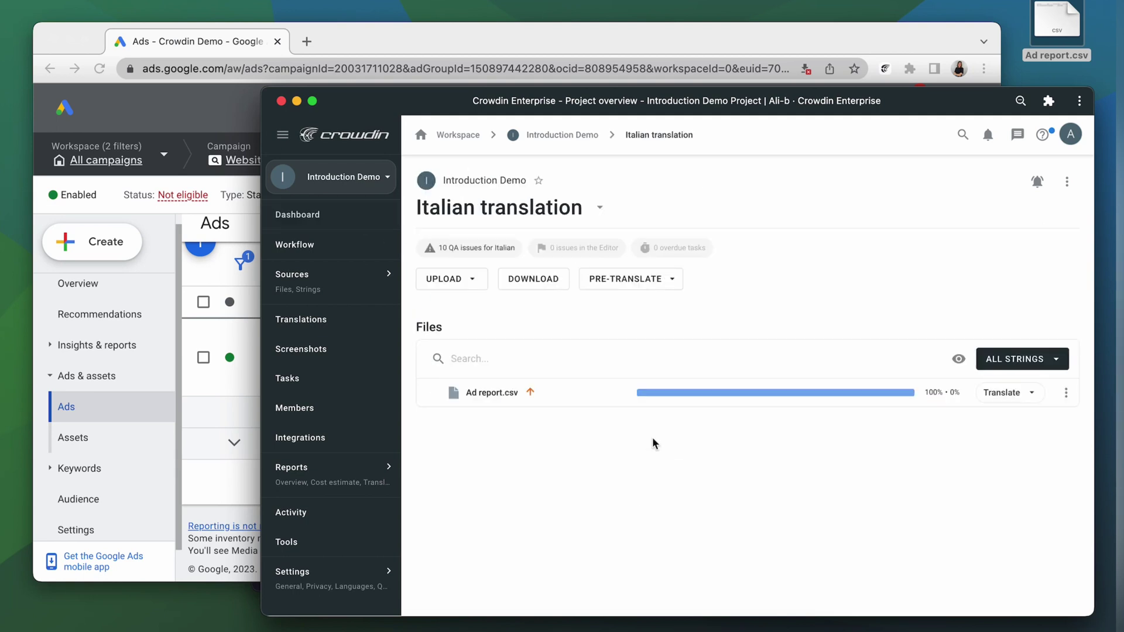
pyautogui.click(1066, 393)
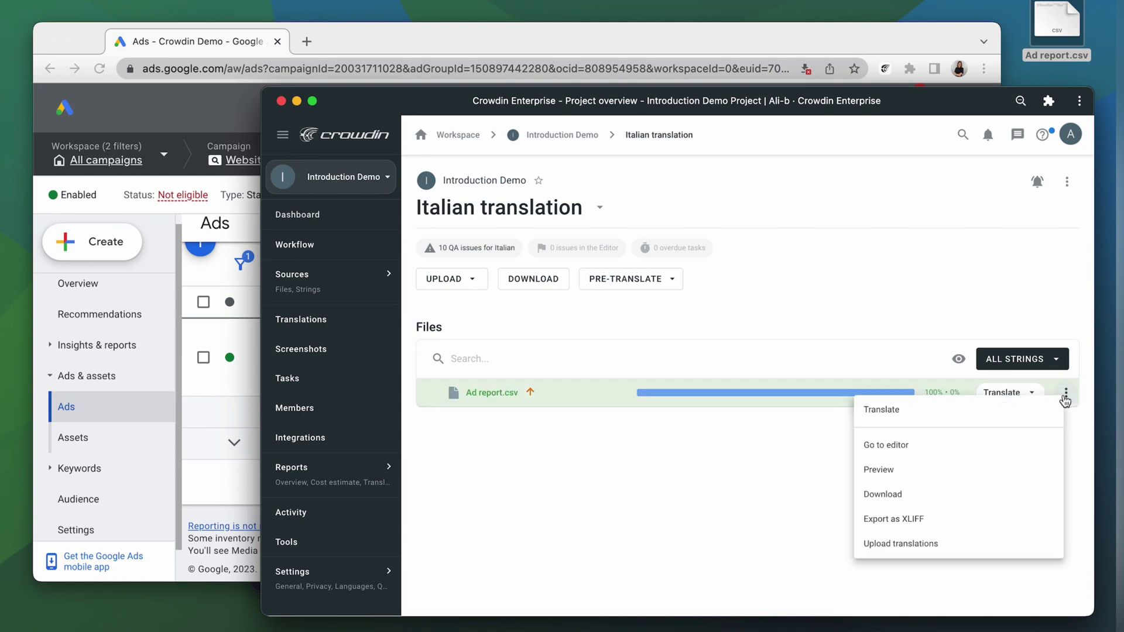
pyautogui.click(963, 494)
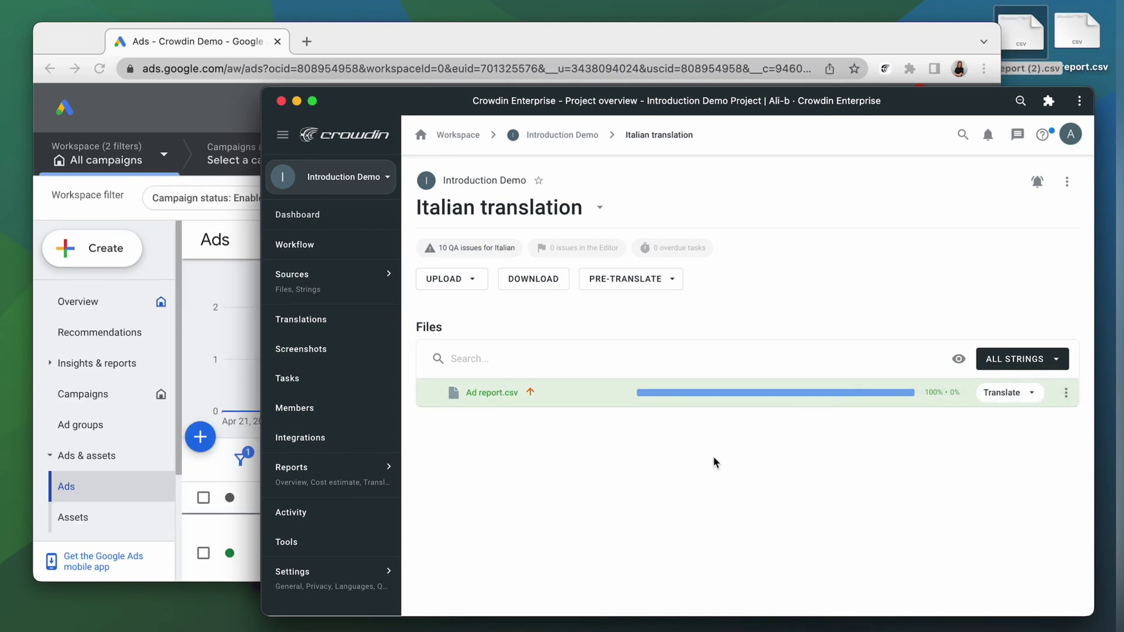
# Open the Website traffic Search [It] campaign's Ad group and show its ads list.
pyautogui.click(192, 268)
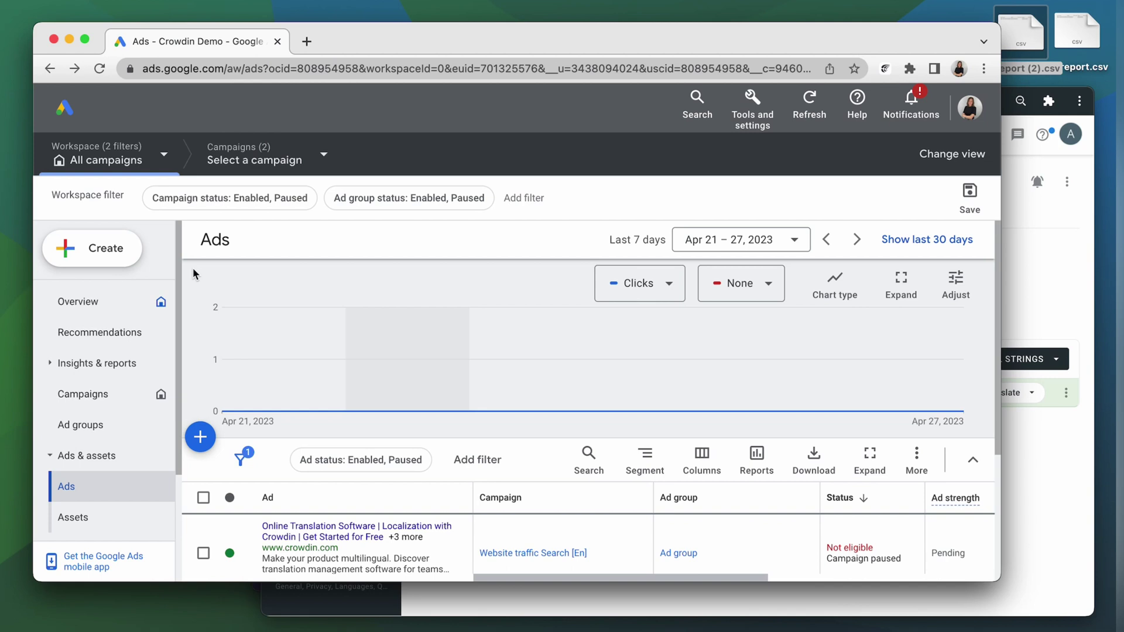
pyautogui.click(82, 394)
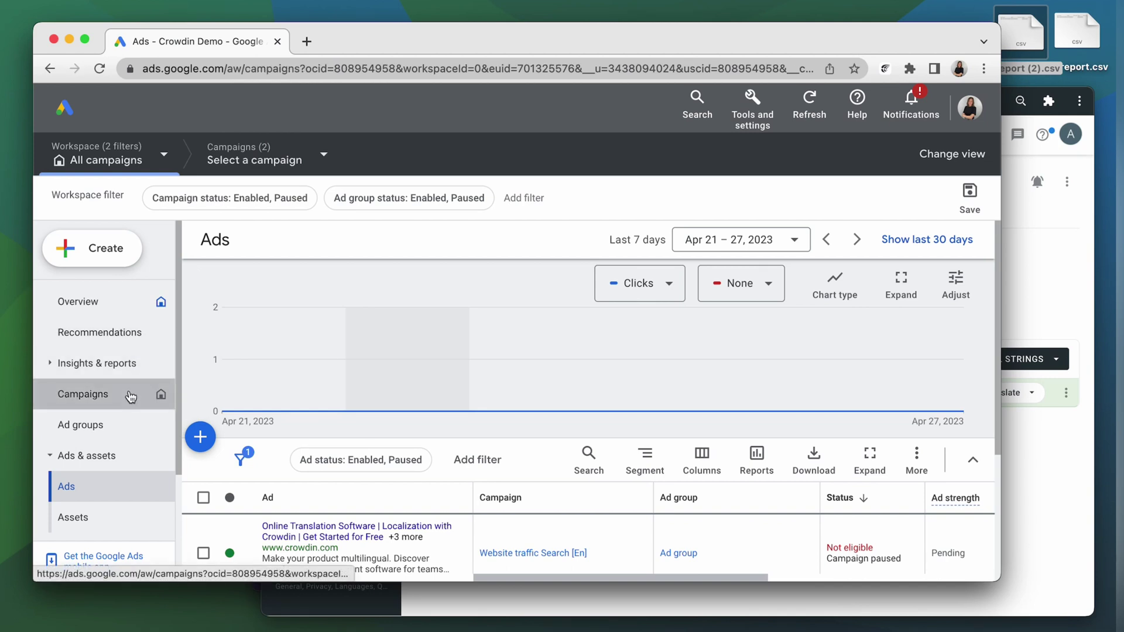
pyautogui.click(345, 539)
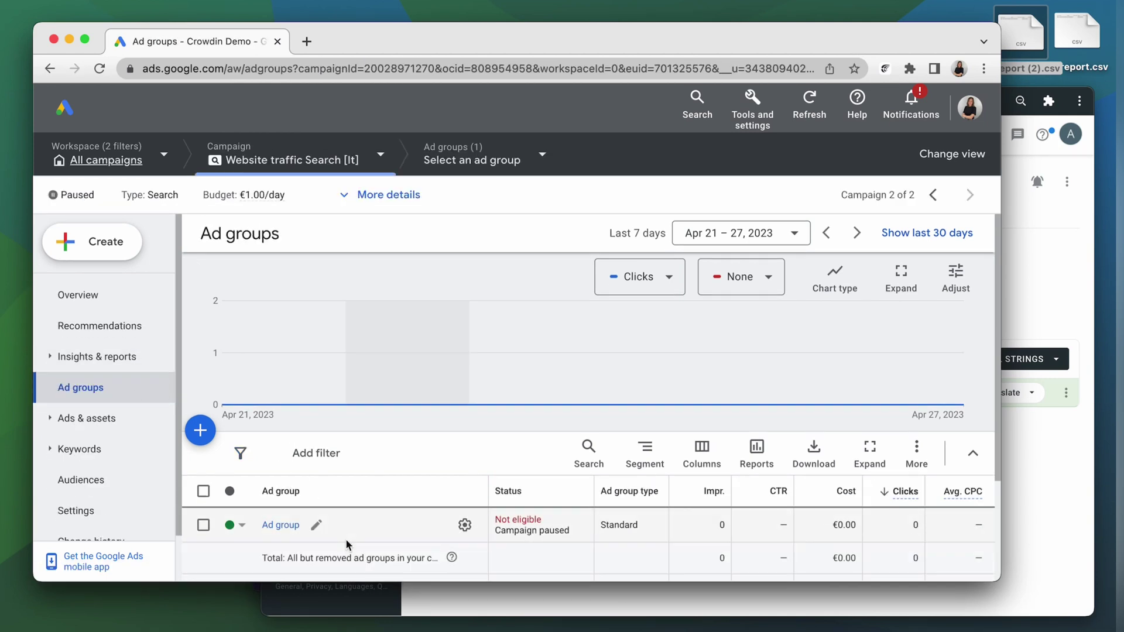
pyautogui.click(280, 525)
pyautogui.click(915, 452)
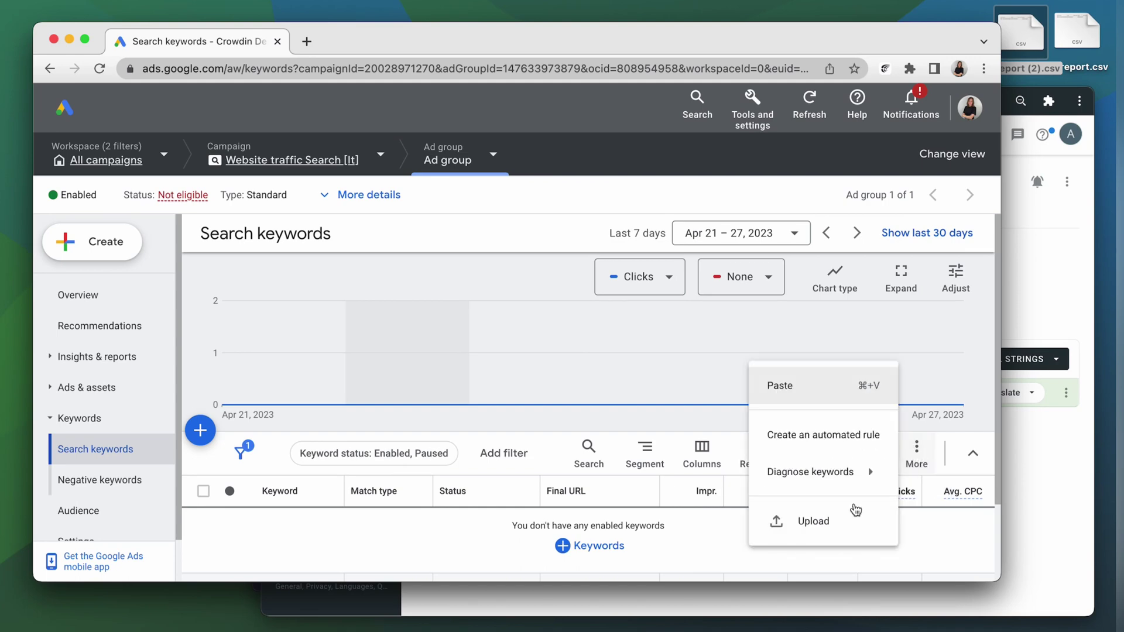
pyautogui.click(831, 521)
pyautogui.click(50, 69)
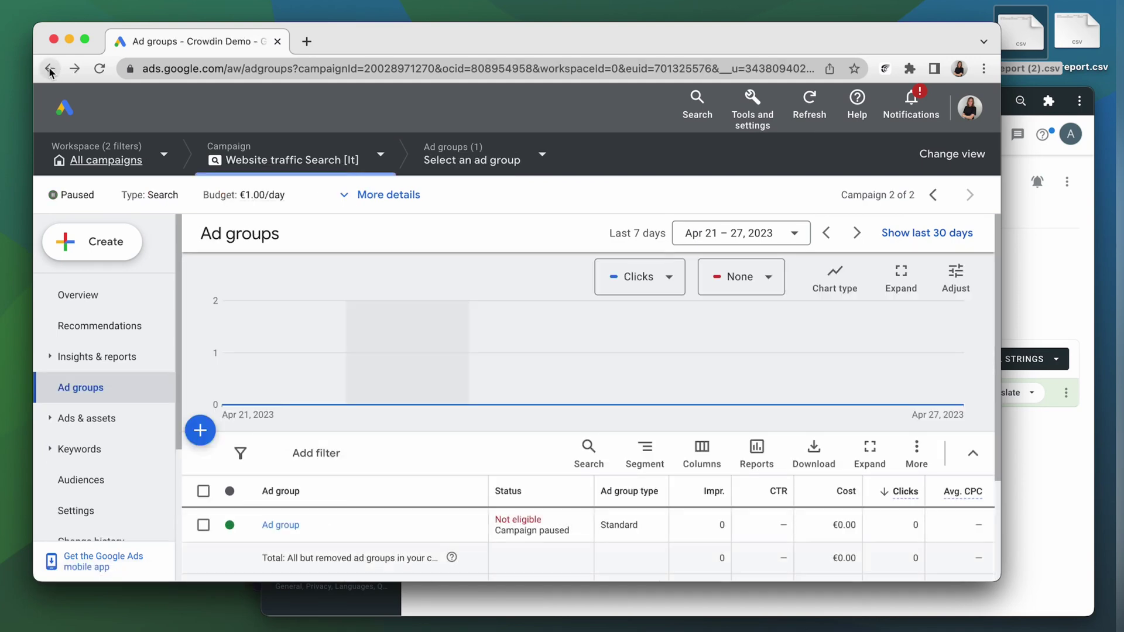
pyautogui.click(86, 387)
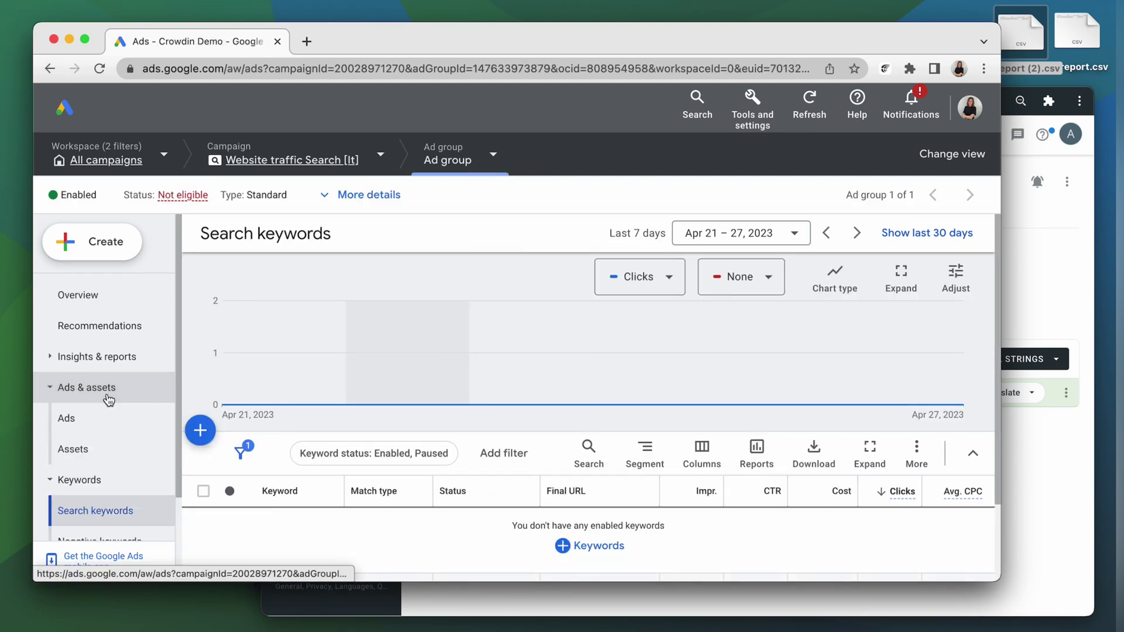
# Bulk-upload Ad report (2).csv from the computer to the [It] ad group's ads and apply it.
pyautogui.click(913, 449)
pyautogui.click(745, 500)
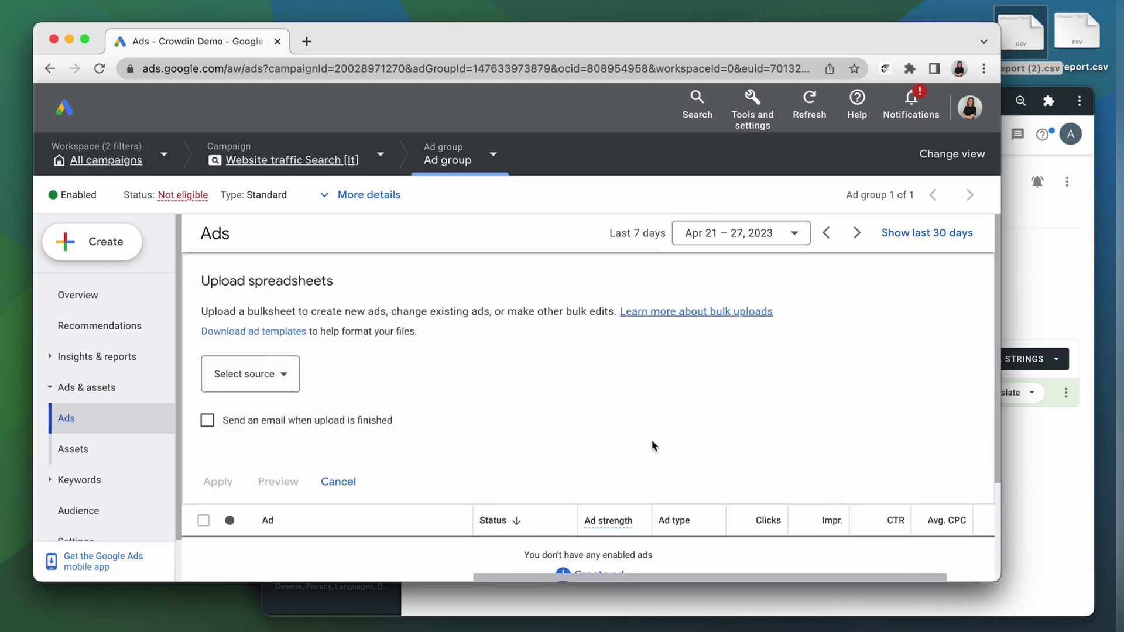
pyautogui.click(270, 374)
pyautogui.click(275, 383)
pyautogui.click(352, 374)
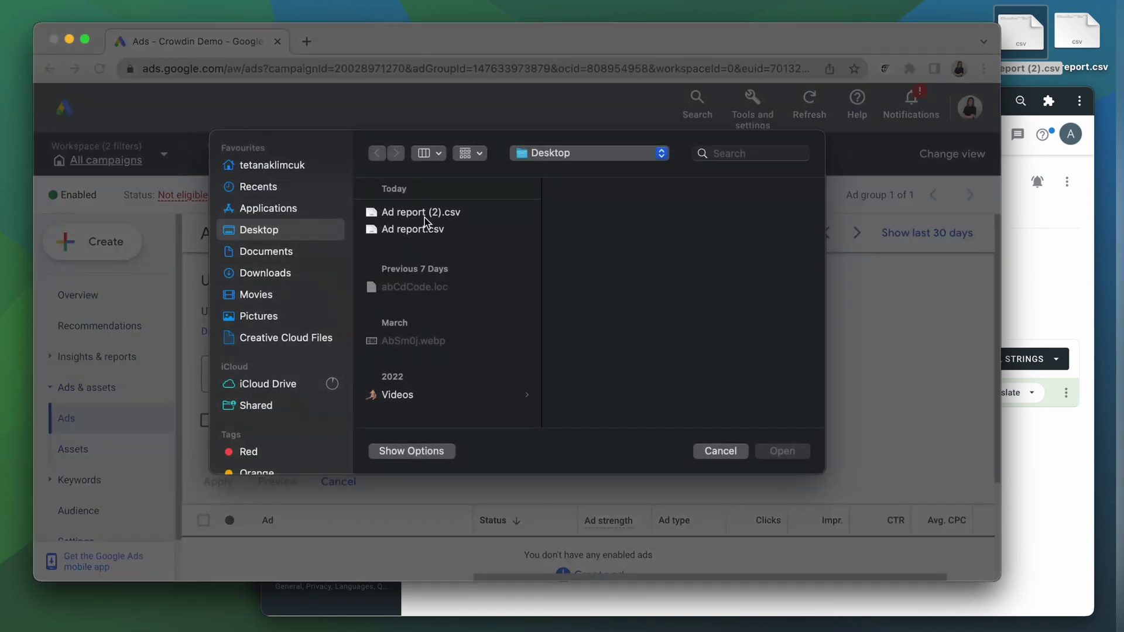
pyautogui.click(421, 212)
pyautogui.click(785, 454)
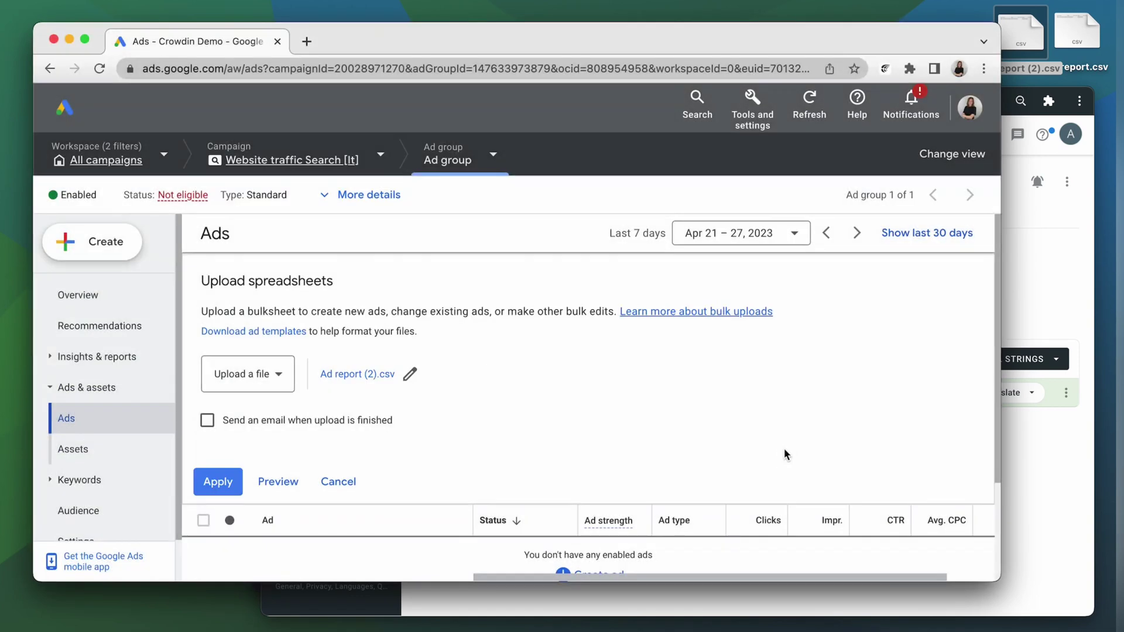
pyautogui.click(269, 483)
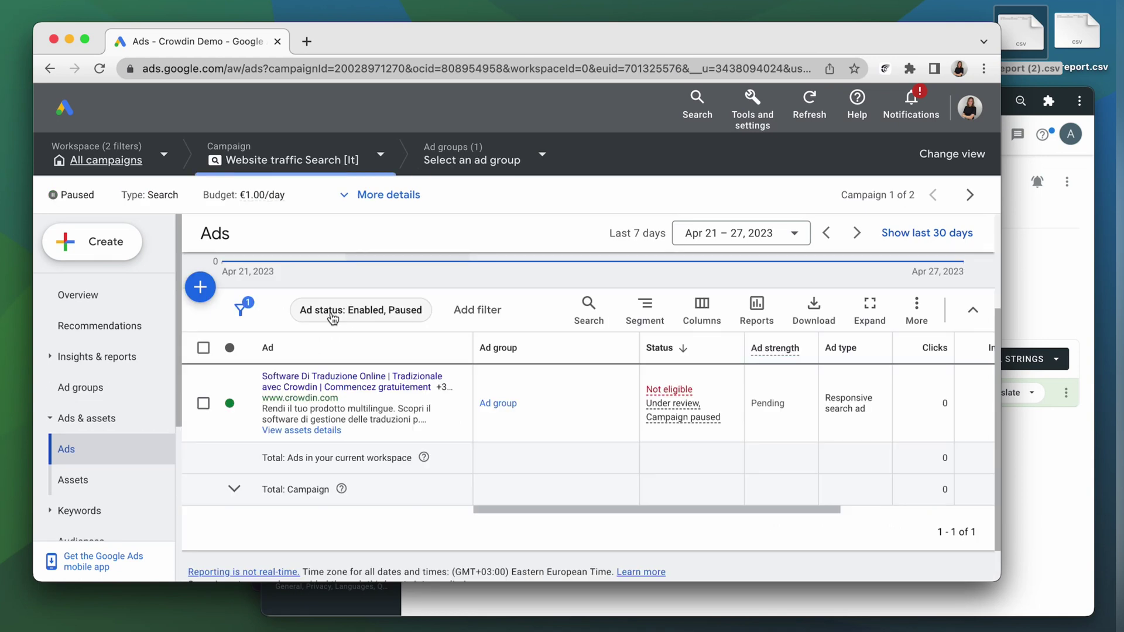